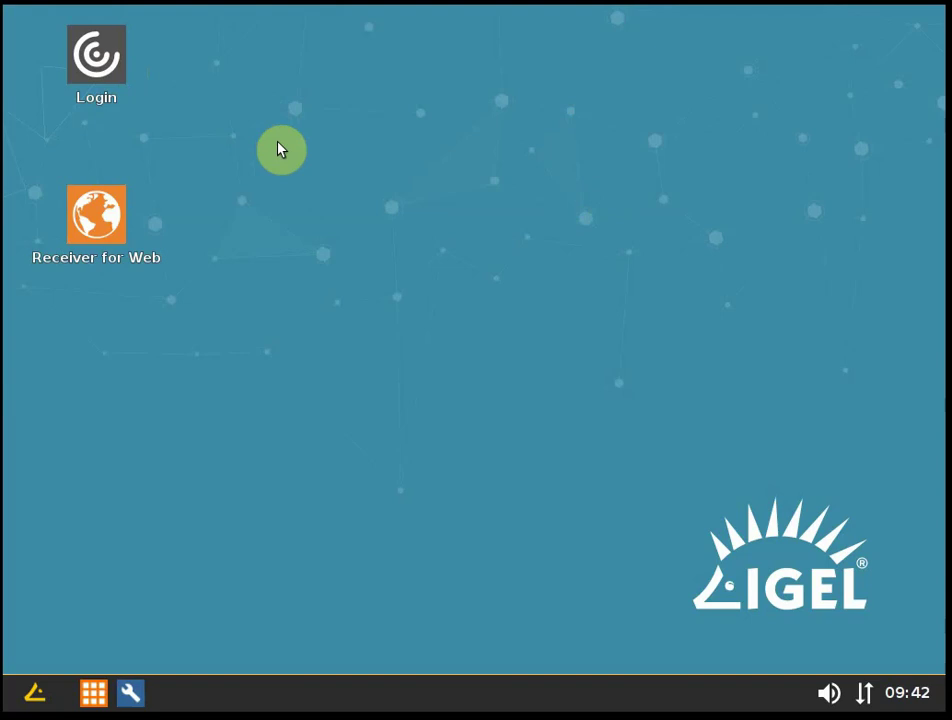
# Launch the Citrix logon, choose Account Self-Service password reset, and submit the account's user name.
pyautogui.click(112, 60)
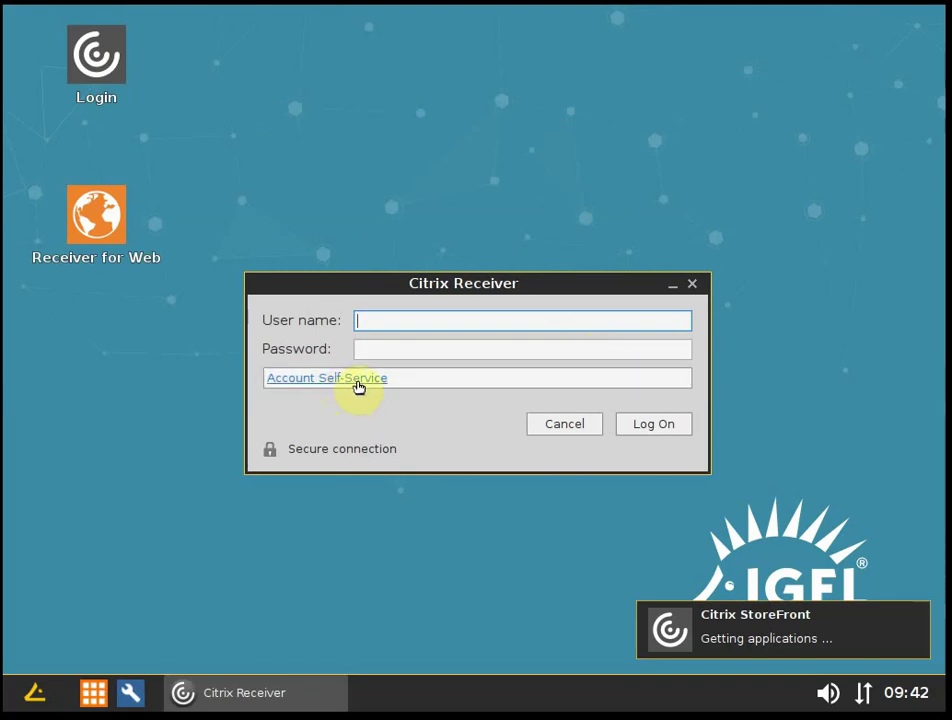
pyautogui.click(353, 380)
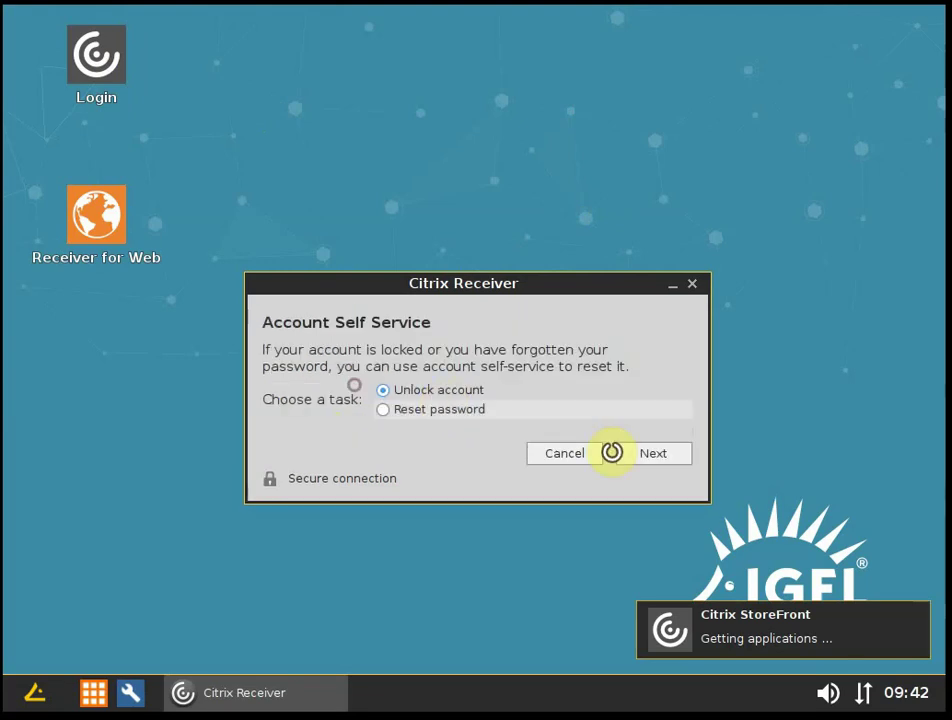
pyautogui.click(430, 410)
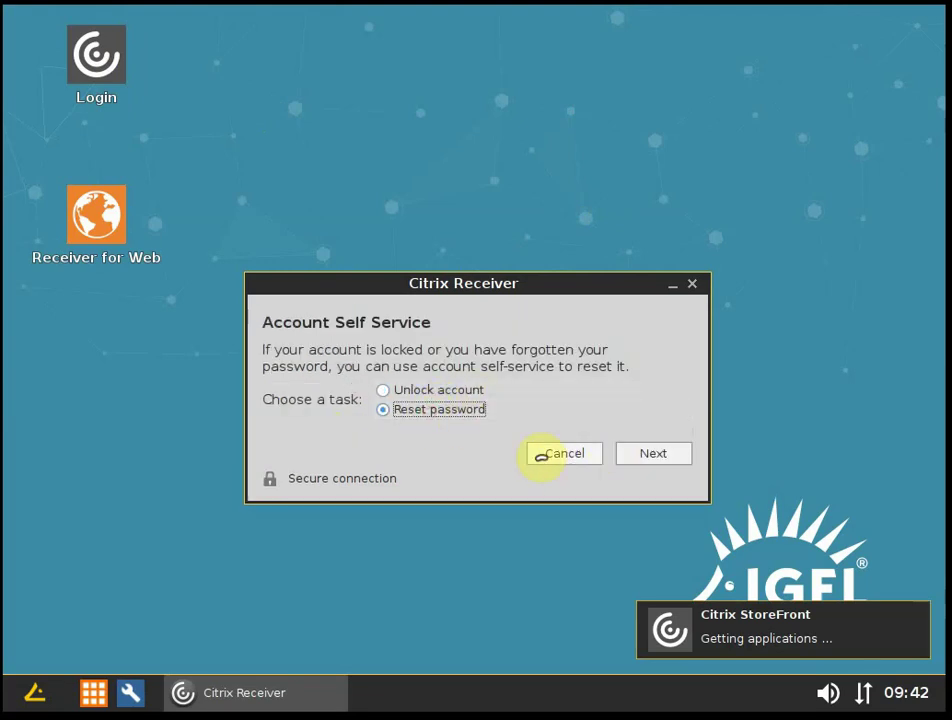
pyautogui.click(643, 455)
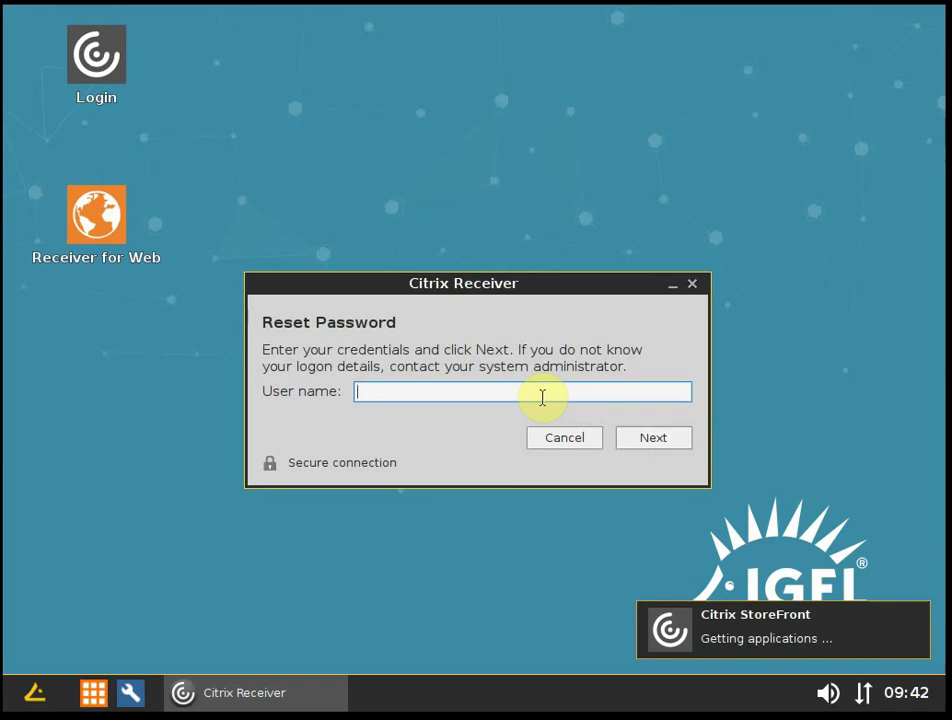
pyautogui.write('igel')
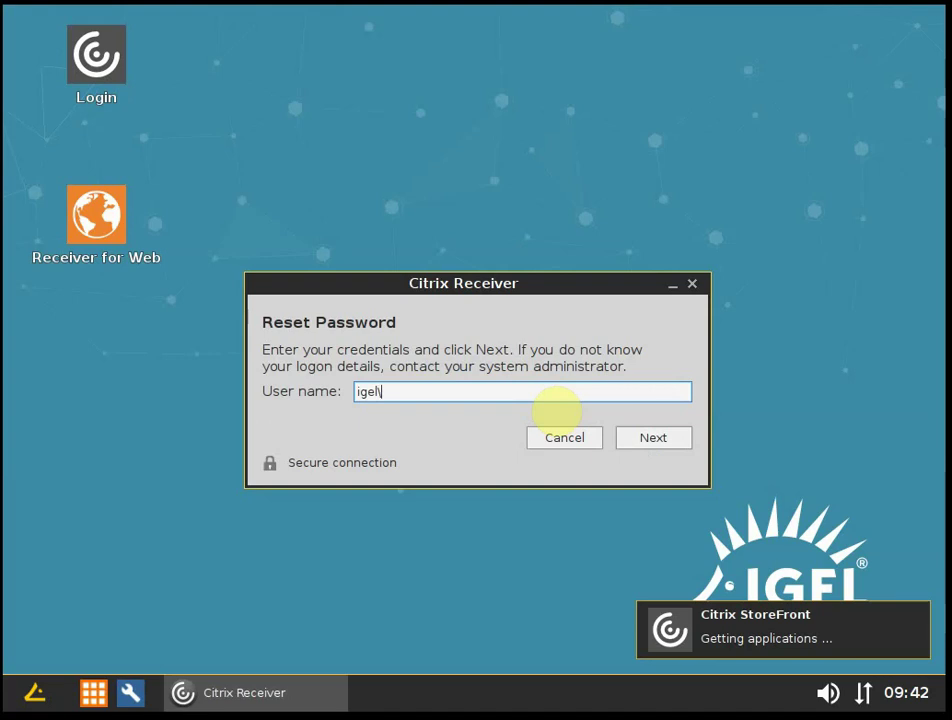
pyautogui.write('\\sspw')
pyautogui.click(641, 438)
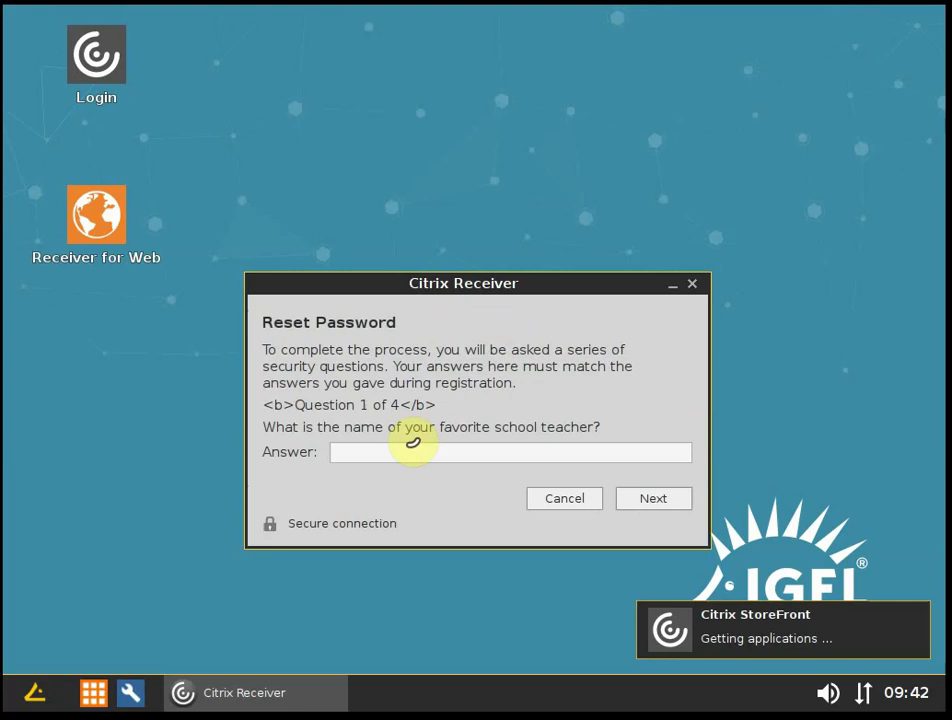
# Type and submit the answers to security questions 1 and 2.
pyautogui.click(470, 459)
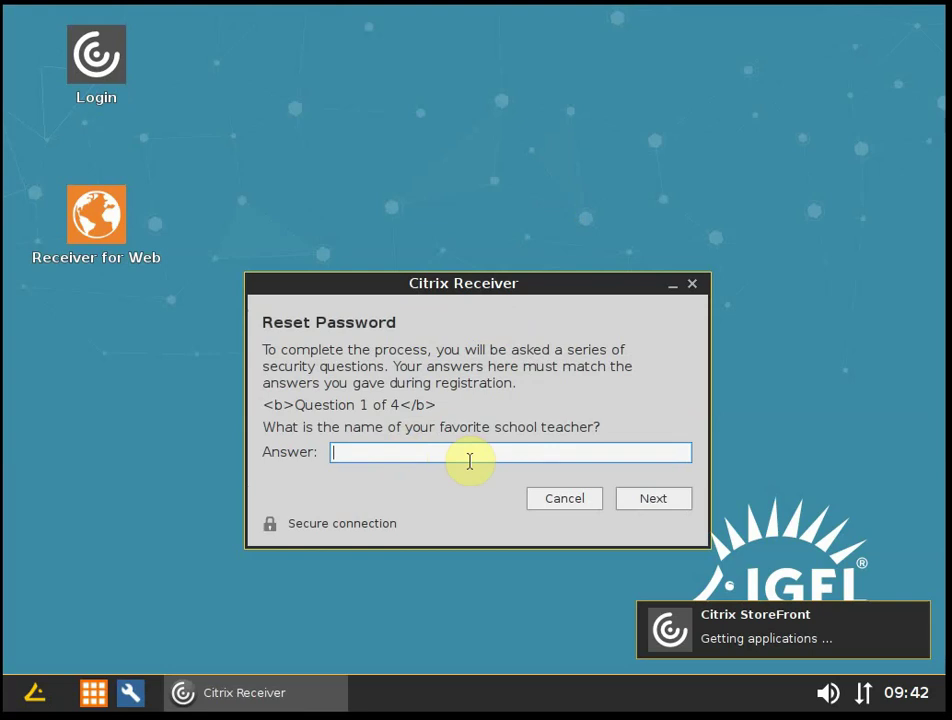
pyautogui.write('IGELteacher')
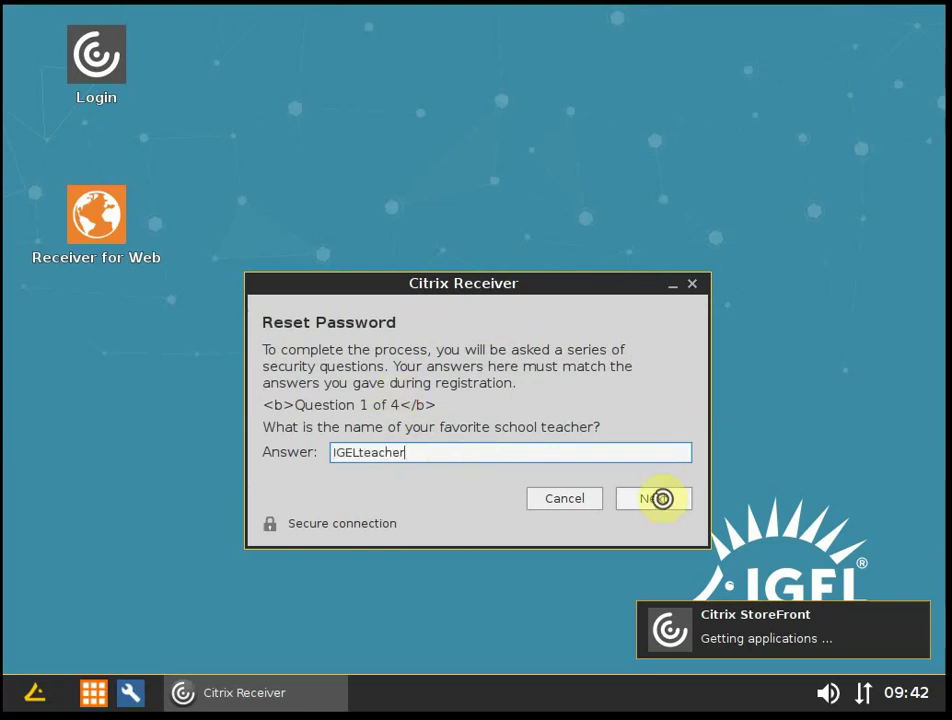
pyautogui.click(657, 499)
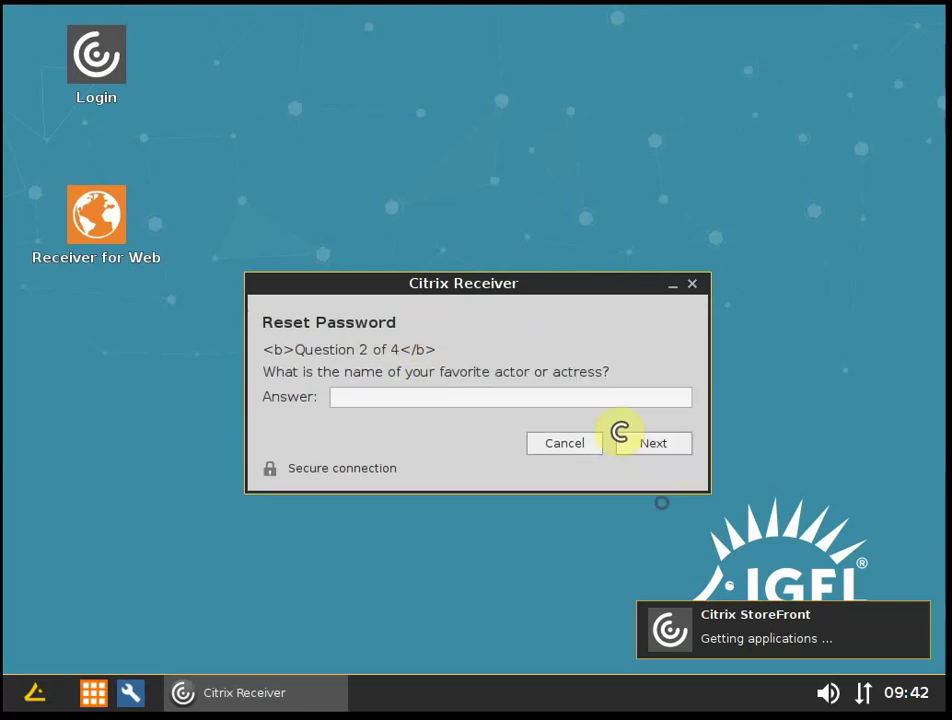
pyautogui.click(414, 397)
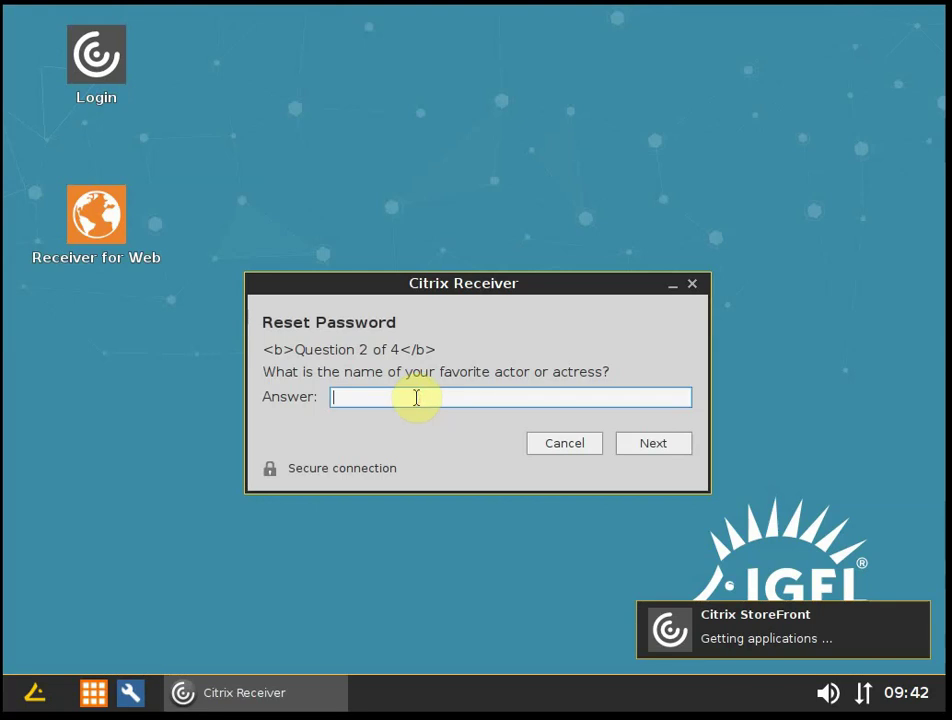
pyautogui.write('IGELactor')
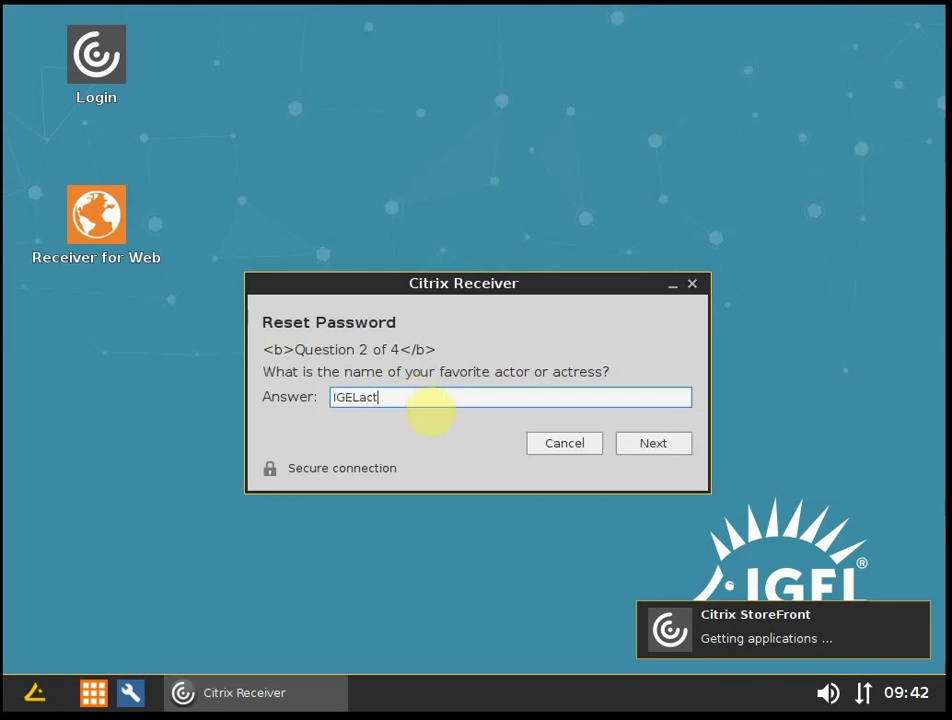
pyautogui.click(652, 446)
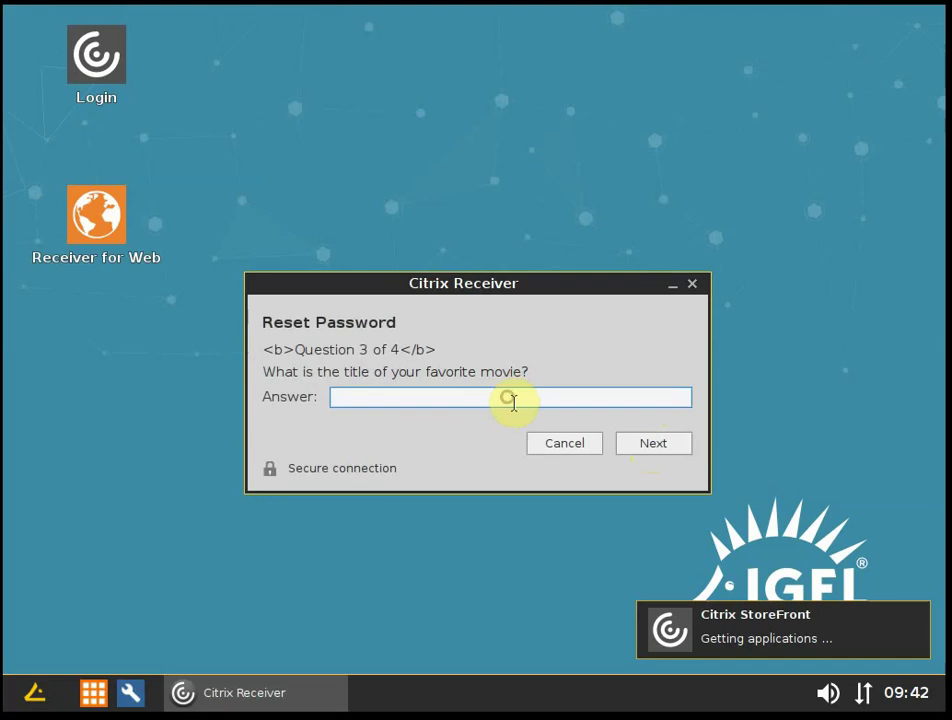
# Submit the answer to question 3 and enter the answer to question 4.
pyautogui.write('IGEL')
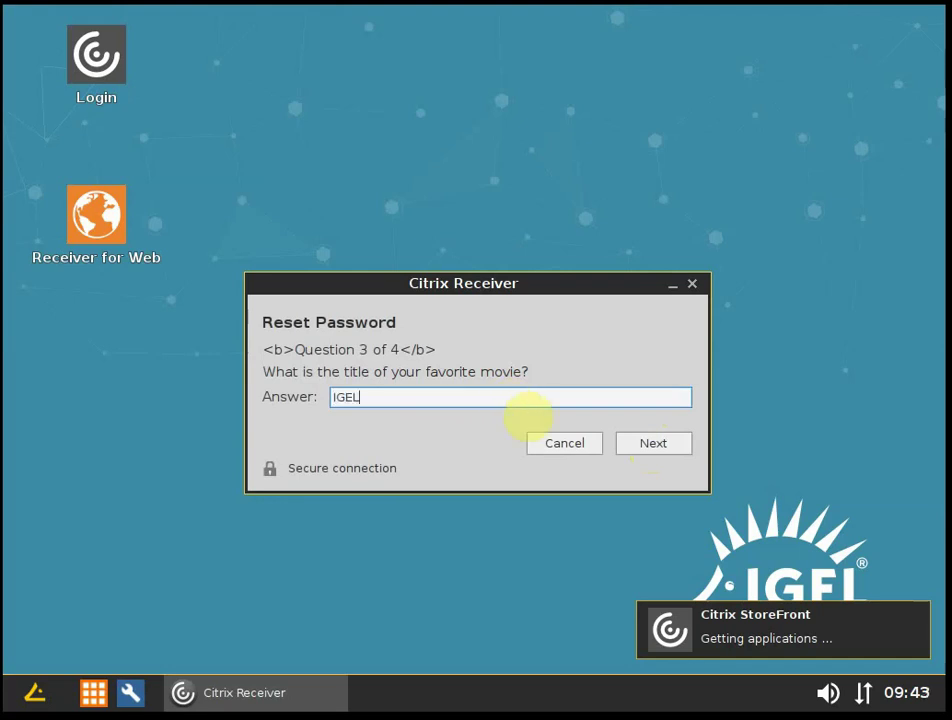
pyautogui.write('movie')
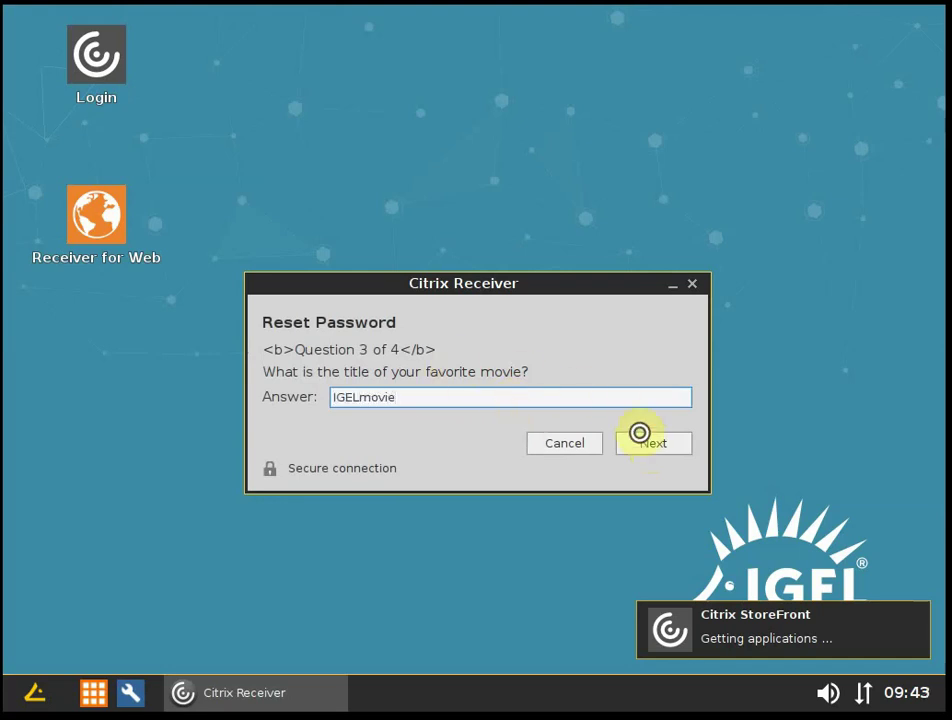
pyautogui.click(648, 444)
pyautogui.click(567, 396)
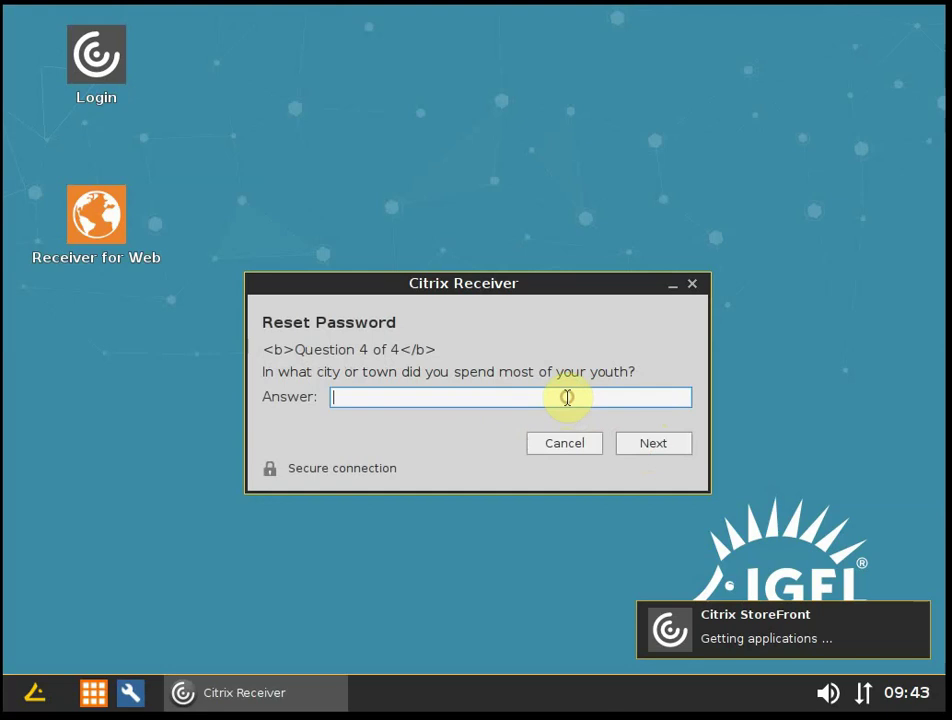
pyautogui.write('IGELtown')
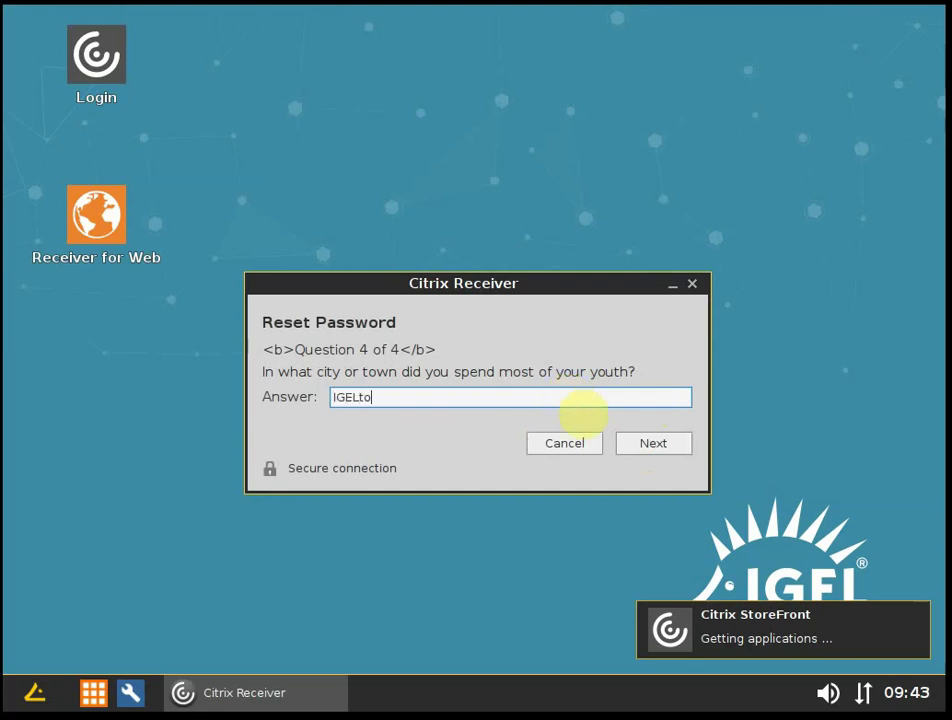
# Submit the fourth security answer to reach the new password form.
pyautogui.click(665, 446)
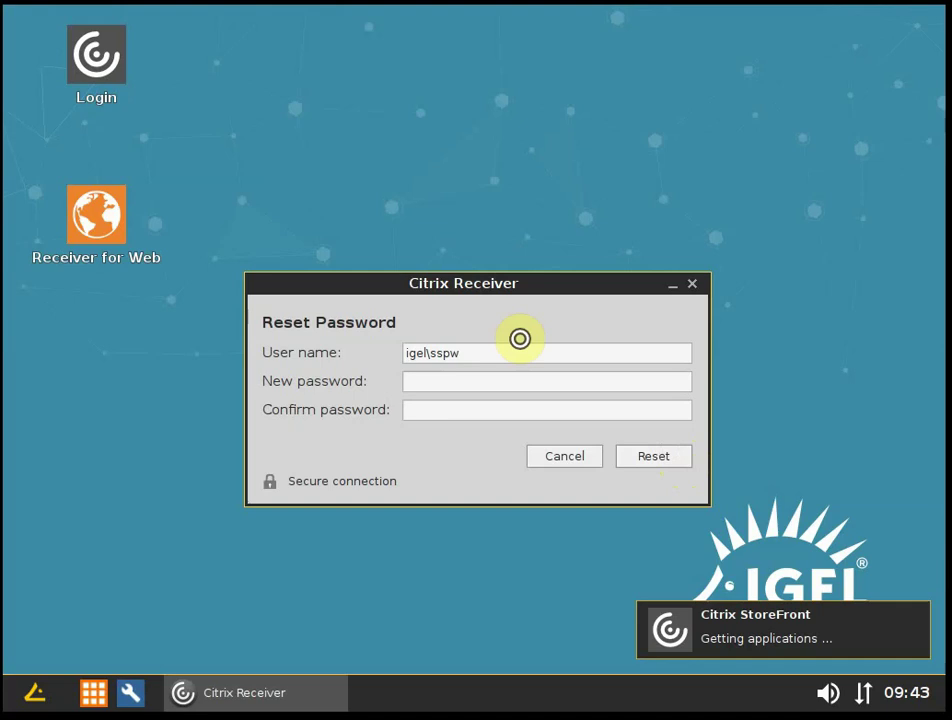
# Enter the new password in both password fields and submit the reset.
pyautogui.moveTo(437, 353); pyautogui.dragTo(385, 353)
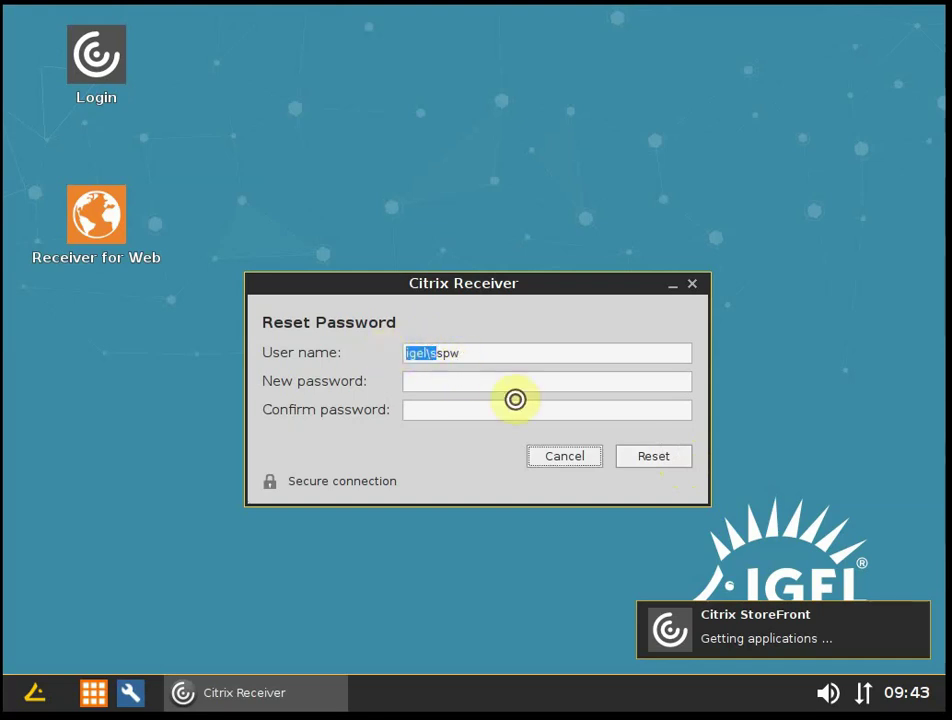
pyautogui.click(446, 355)
pyautogui.moveTo(432, 353); pyautogui.dragTo(397, 353)
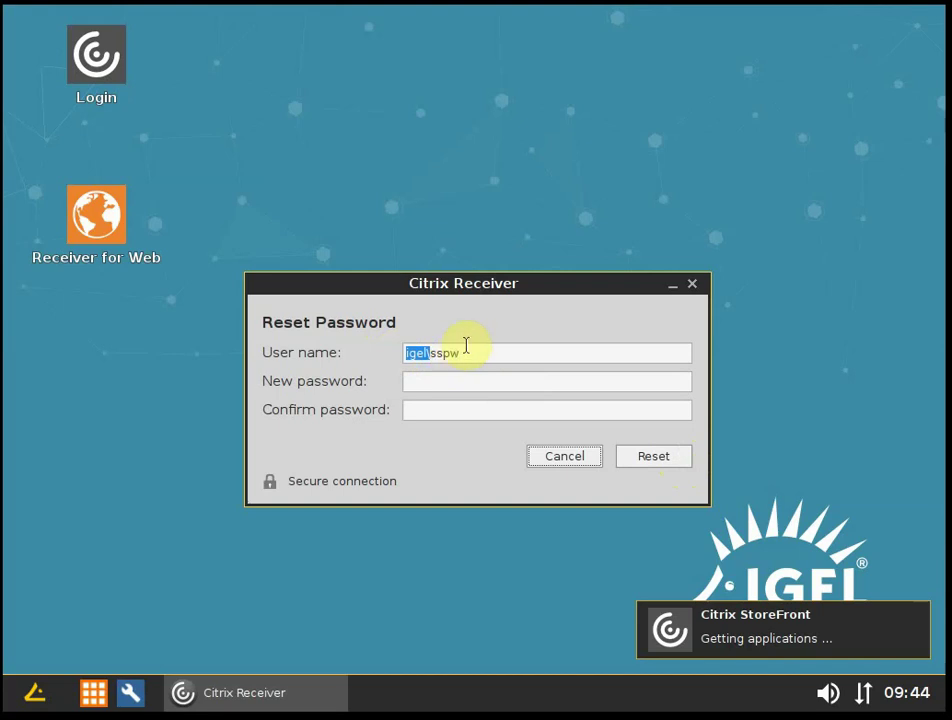
pyautogui.click(438, 383)
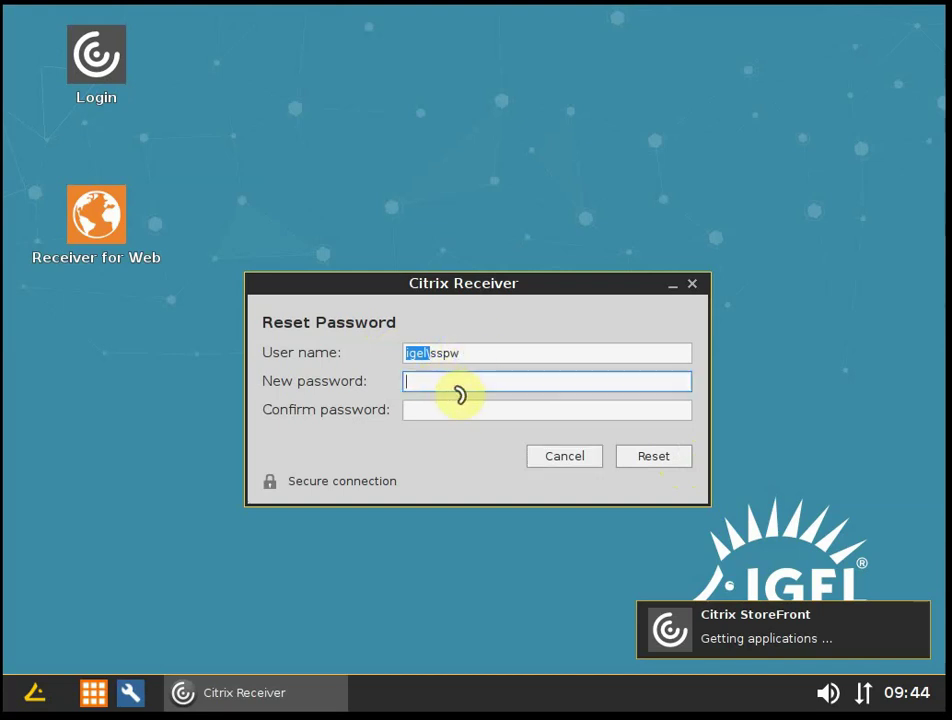
pyautogui.write('*******')
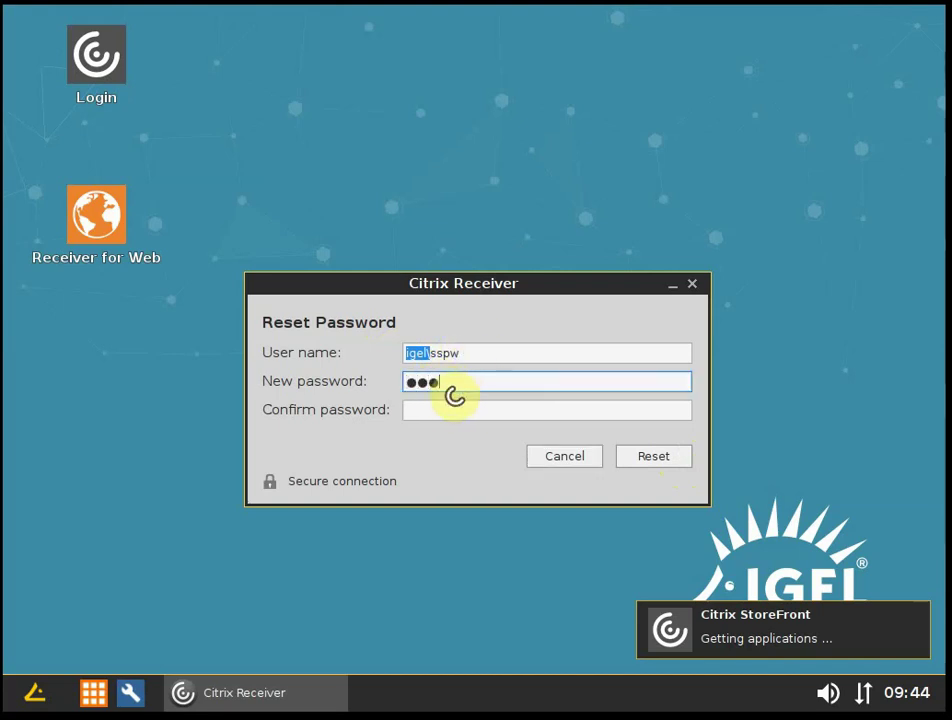
pyautogui.write('**')
pyautogui.press('Tab')
pyautogui.write('******')
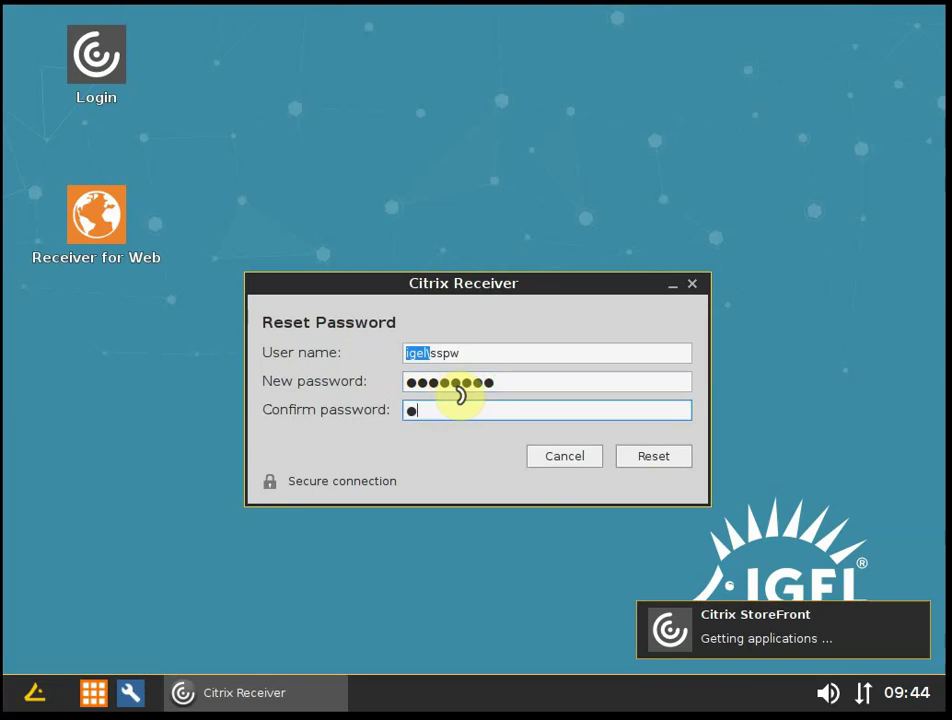
pyautogui.write('***')
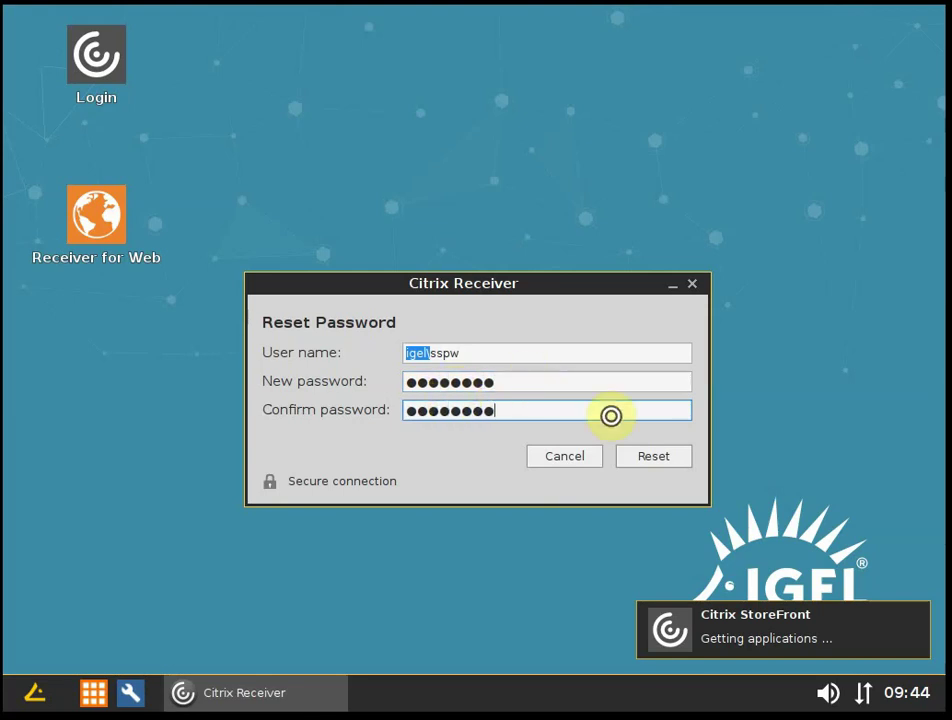
pyautogui.click(645, 461)
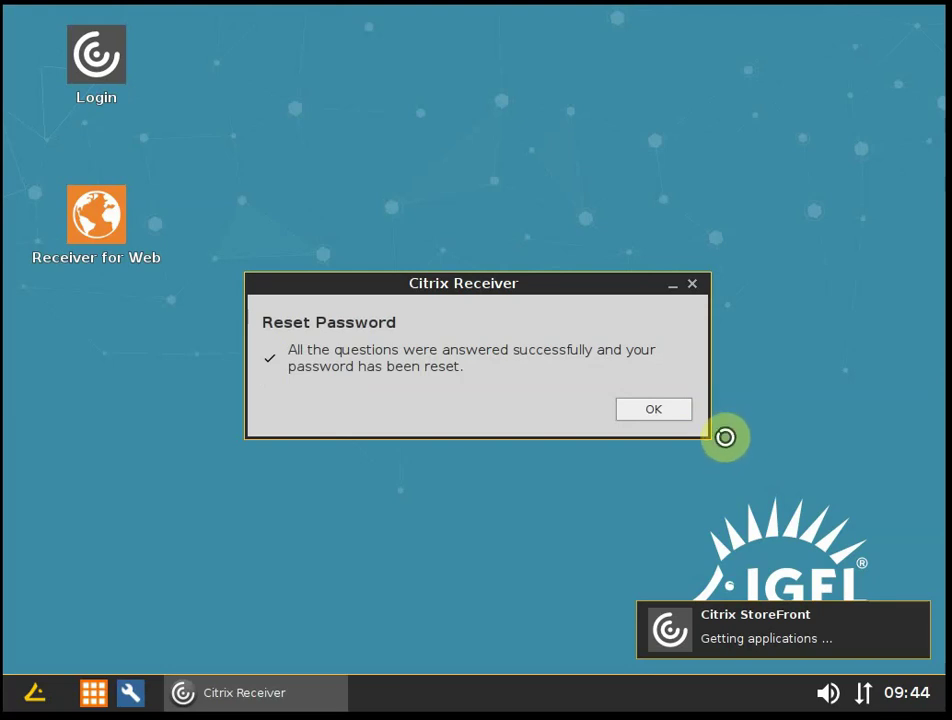
# Dismiss the reset confirmation and try logging on with a user name and password.
pyautogui.click(657, 410)
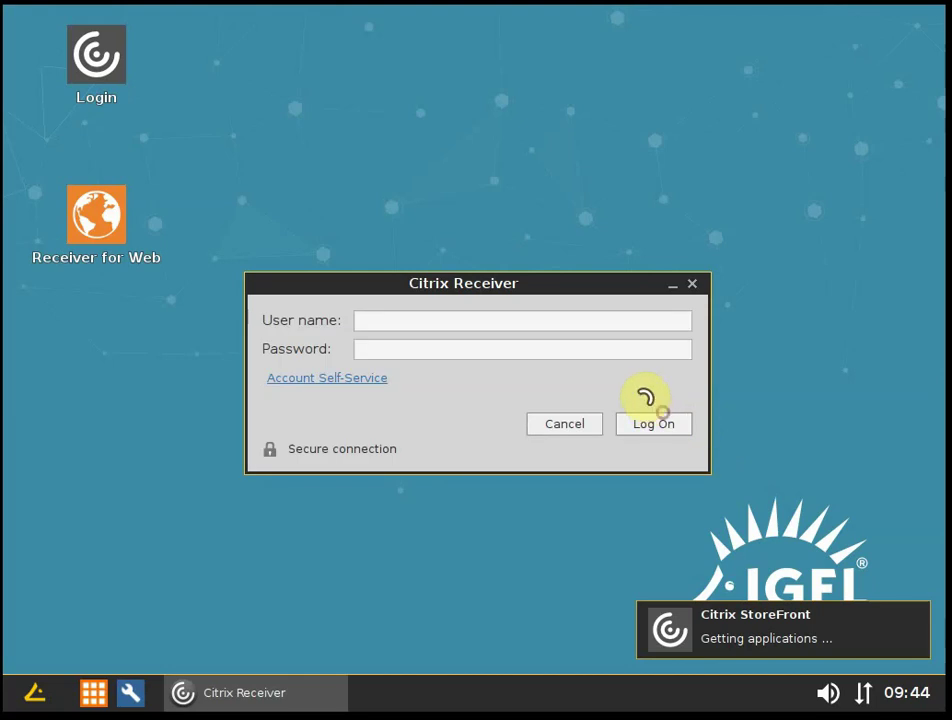
pyautogui.click(416, 321)
pyautogui.write('l')
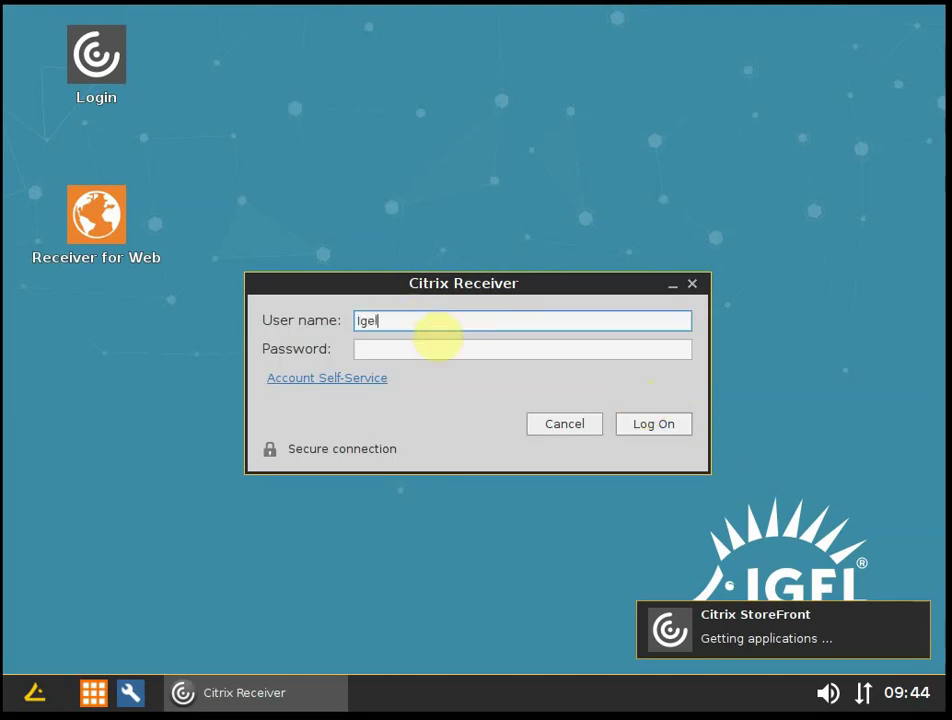
pyautogui.press('BackSpace')
pyautogui.press('BackSpace')
pyautogui.press('BackSpace')
pyautogui.write('gel')
pyautogui.press('Tab')
pyautogui.write('********')
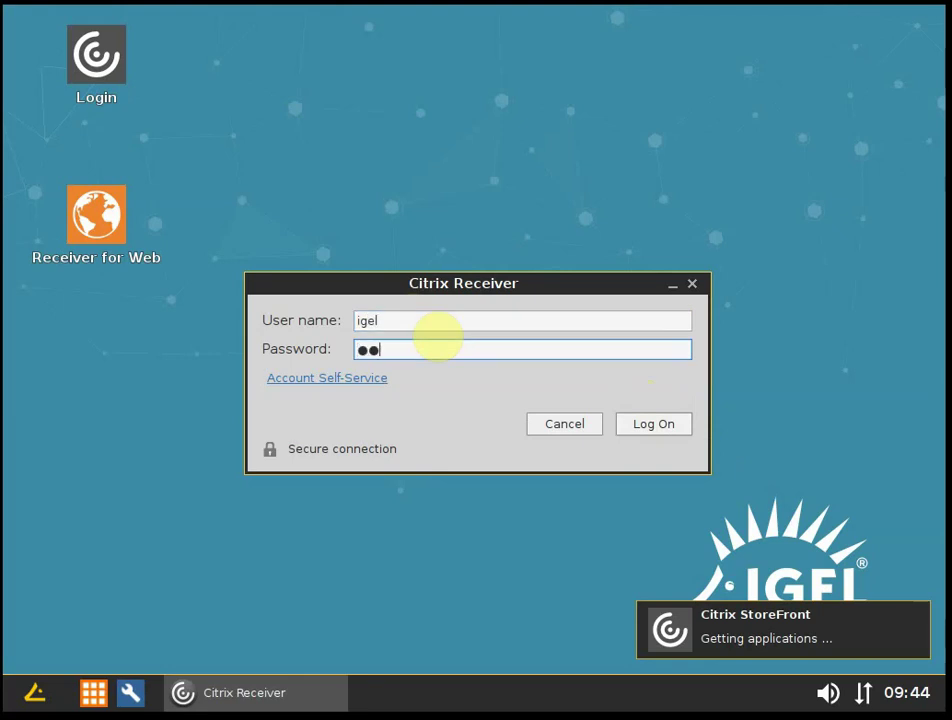
pyautogui.click(647, 421)
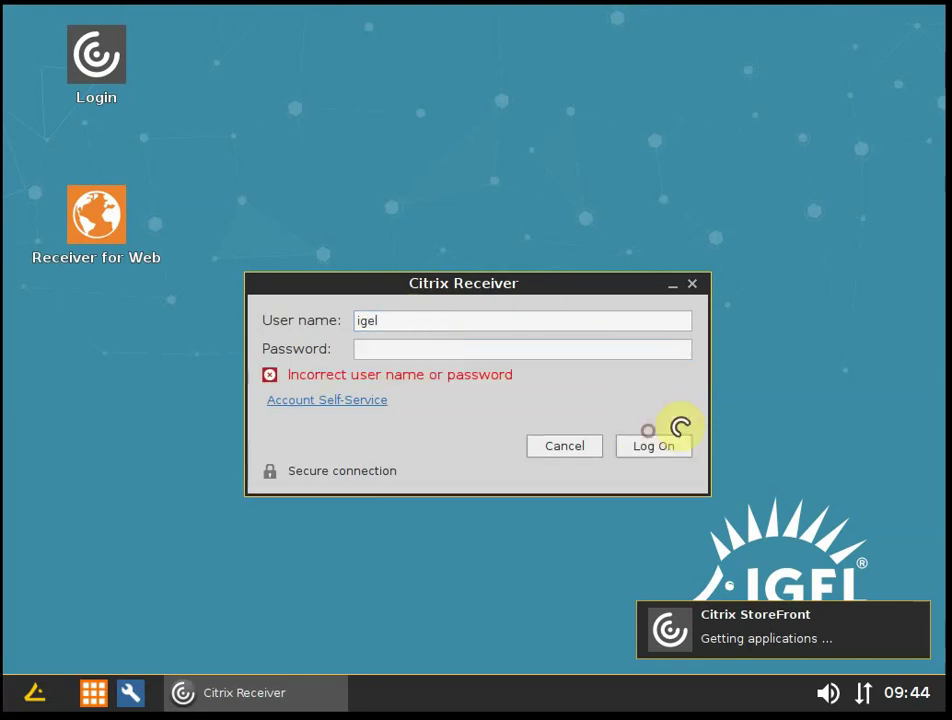
# Re-enter the password after the failed logon and submit again.
pyautogui.click(416, 350)
pyautogui.write('*******')
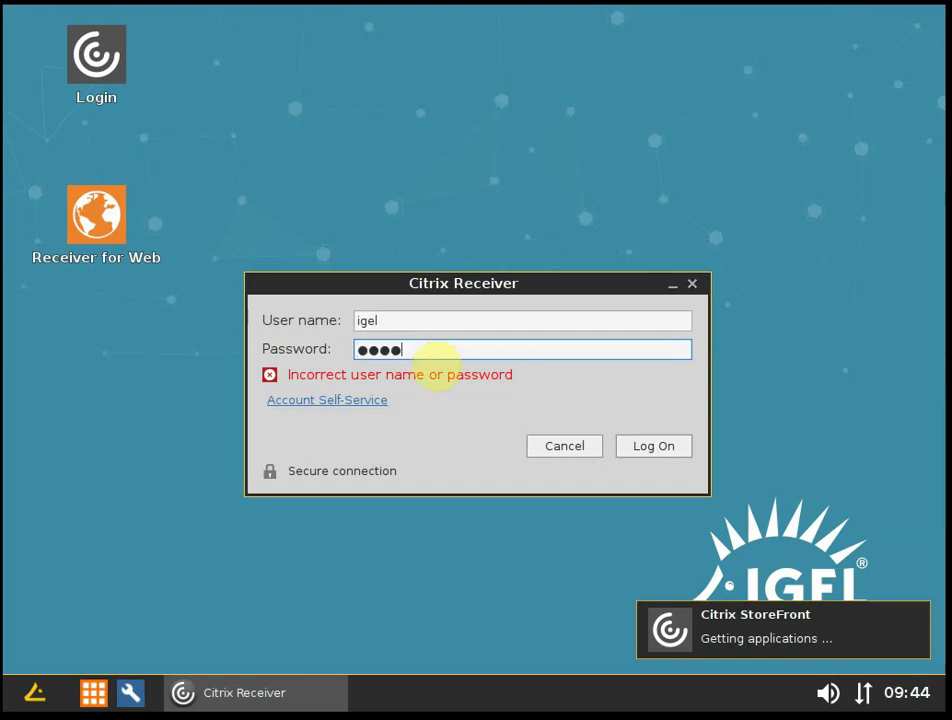
pyautogui.write('*')
pyautogui.press('Return')
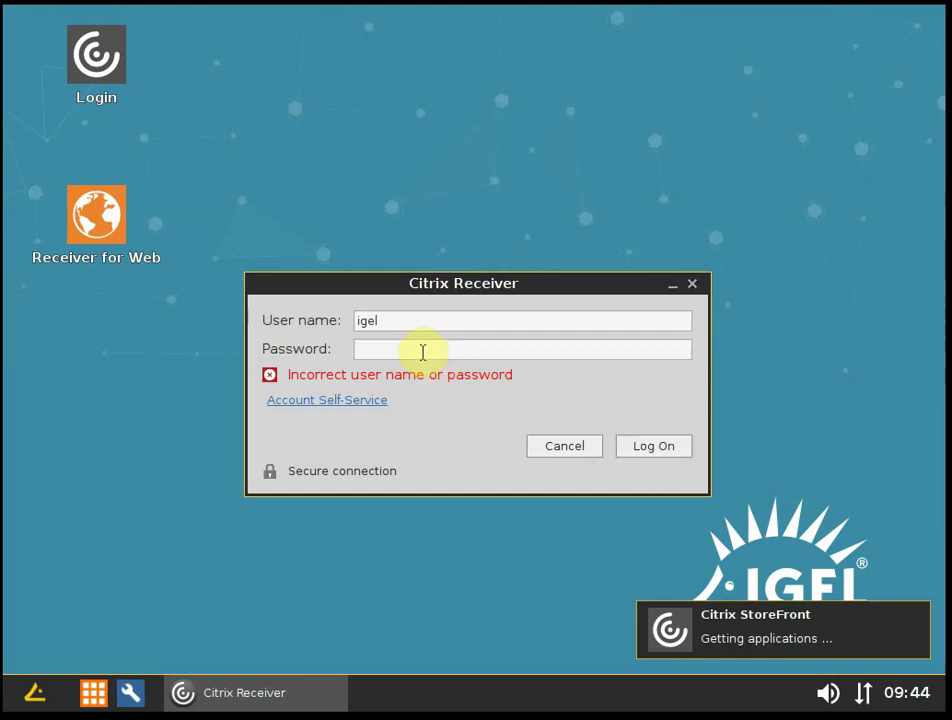
# Correct the user name, enter the new password and log on.
pyautogui.click(420, 324)
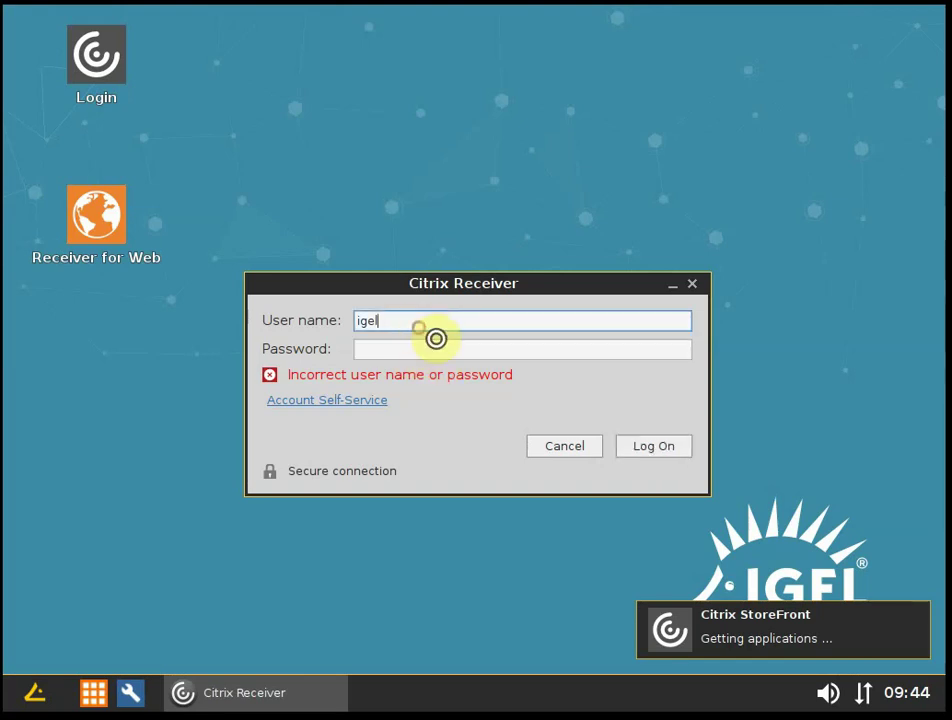
pyautogui.press('BackSpace')
pyautogui.press('BackSpace')
pyautogui.press('BackSpace')
pyautogui.press('BackSpace')
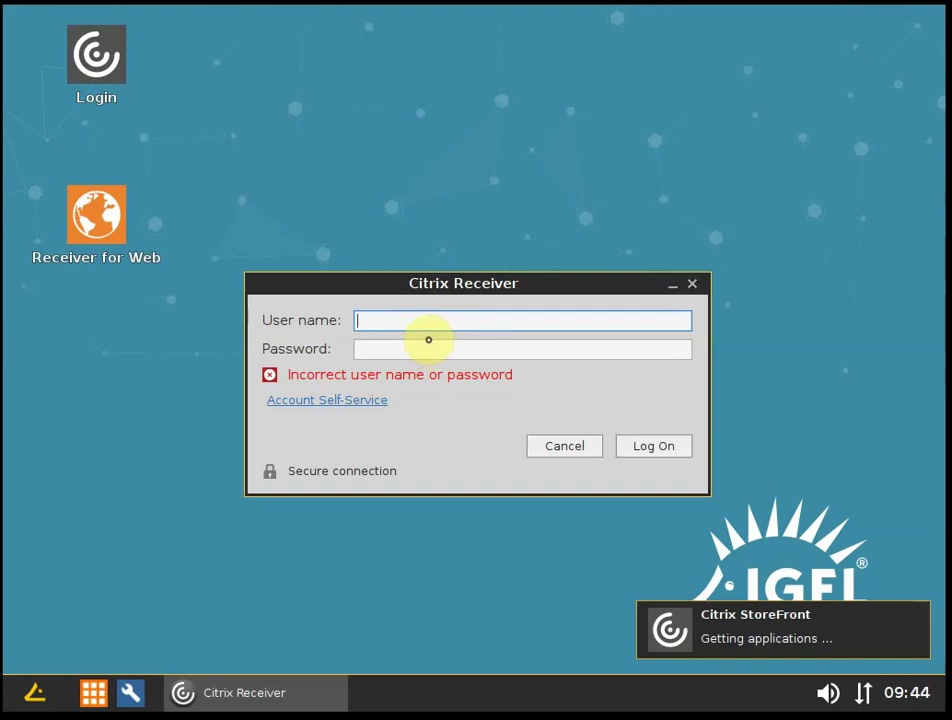
pyautogui.write('sspw')
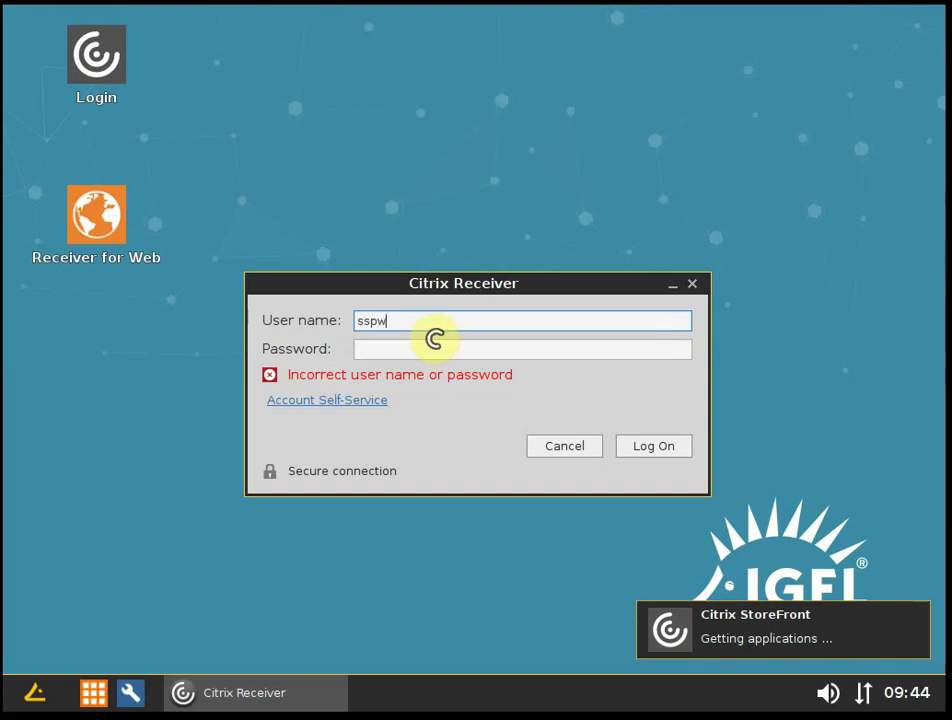
pyautogui.press('Tab')
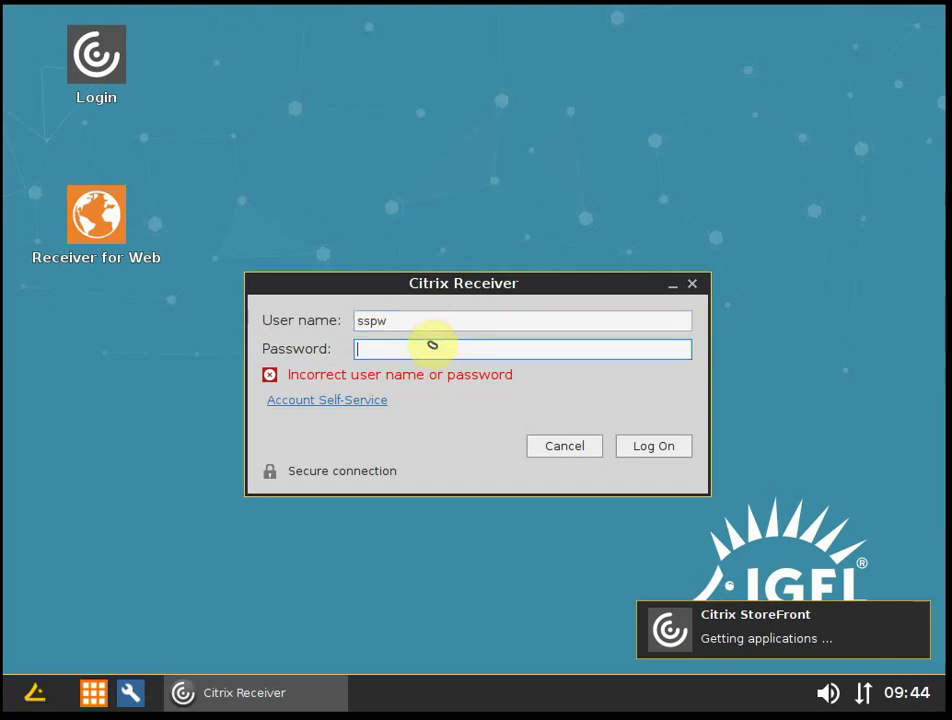
pyautogui.write('sspw')
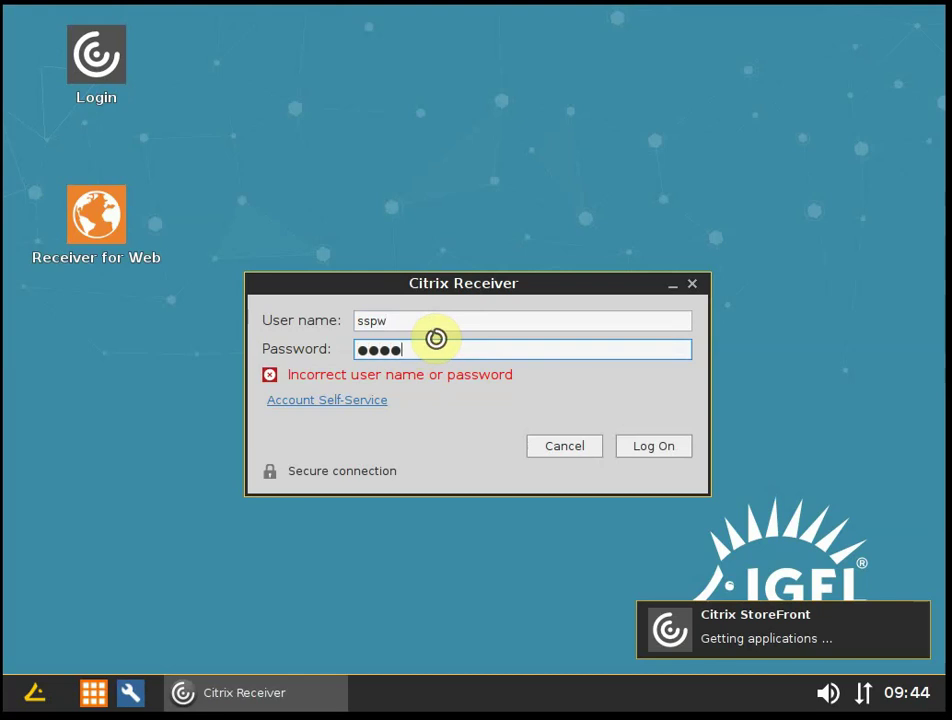
pyautogui.write('123')
pyautogui.press('Return')
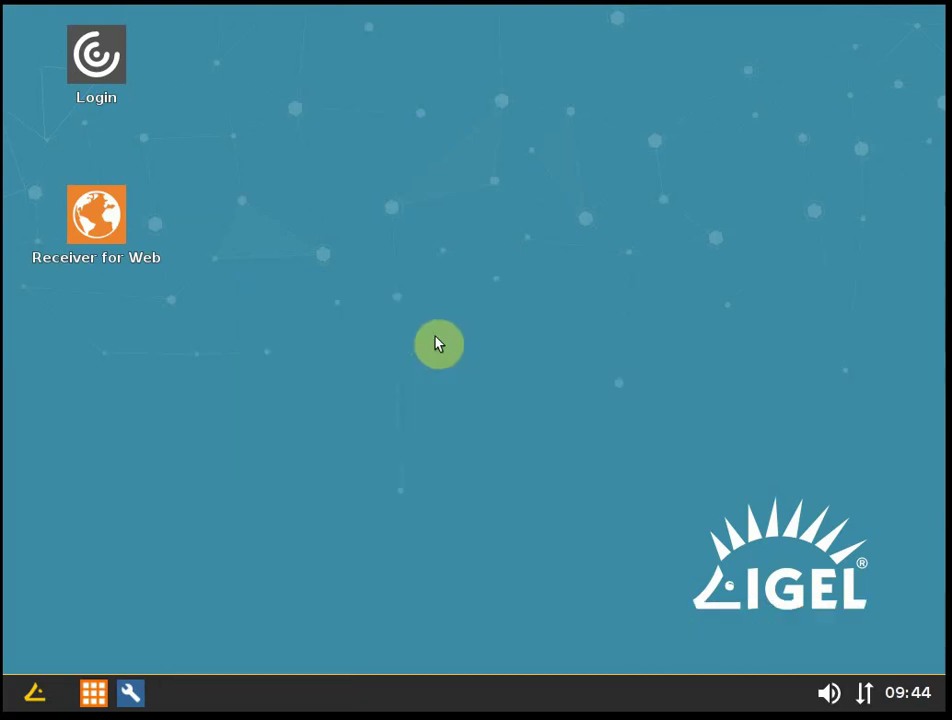